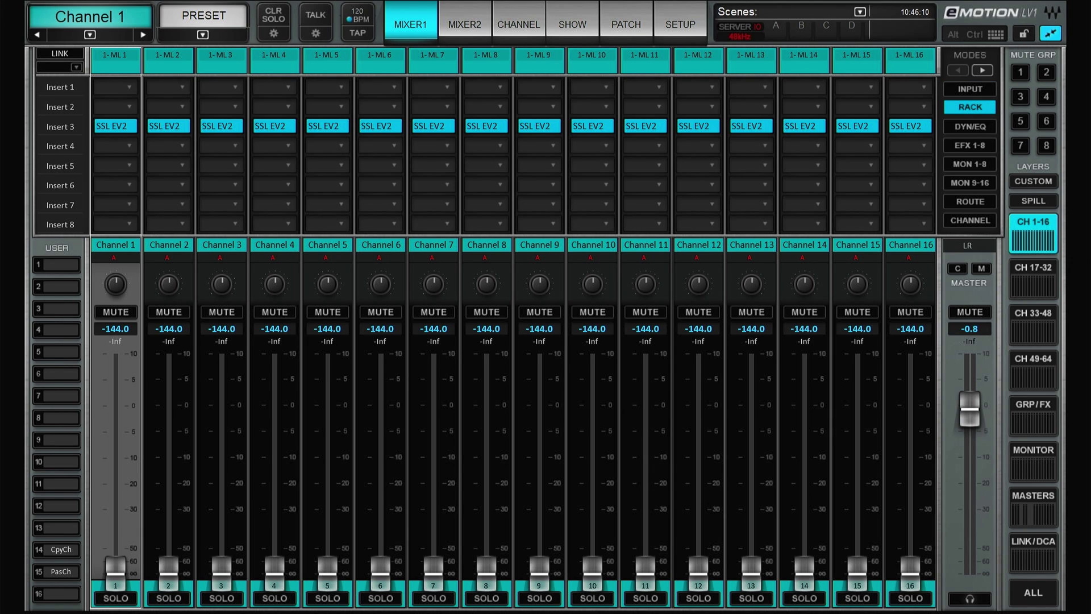
View Channel 6's processing, then return to the mixer showing channels 17–32.
{"action": "double_click", "coordinate": [380, 125]}
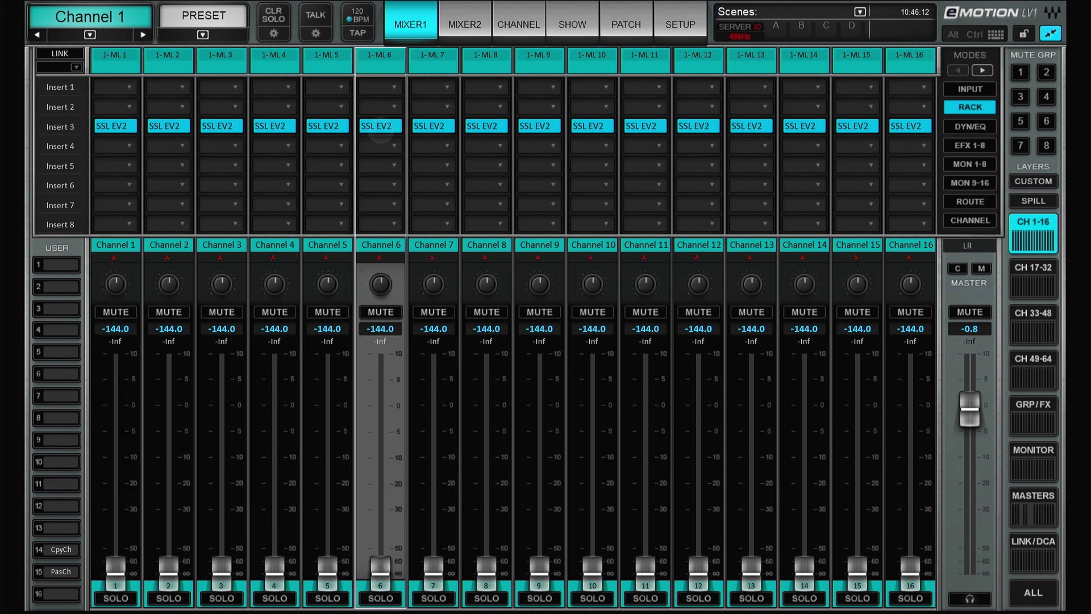
{"action": "left_click", "coordinate": [410, 23]}
{"action": "left_click", "coordinate": [1034, 278]}
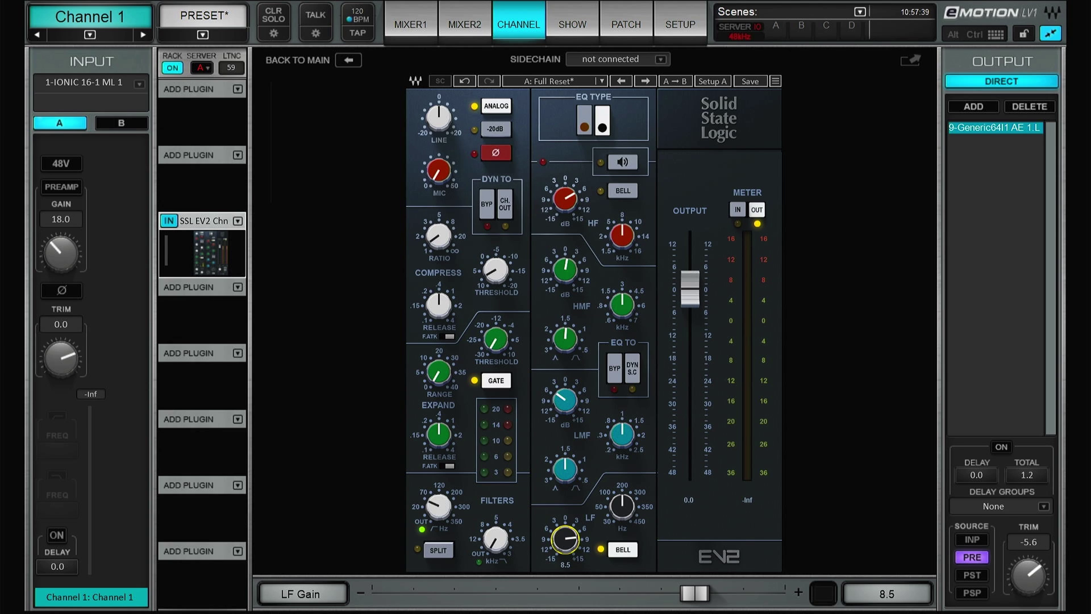
Turn Channel 1's direct output trim down to -9.2.
{"action": "left_click", "coordinate": [1029, 575]}
{"action": "scroll", "coordinate": [1029, 575], "scroll_direction": "down", "scroll_amount": 2}
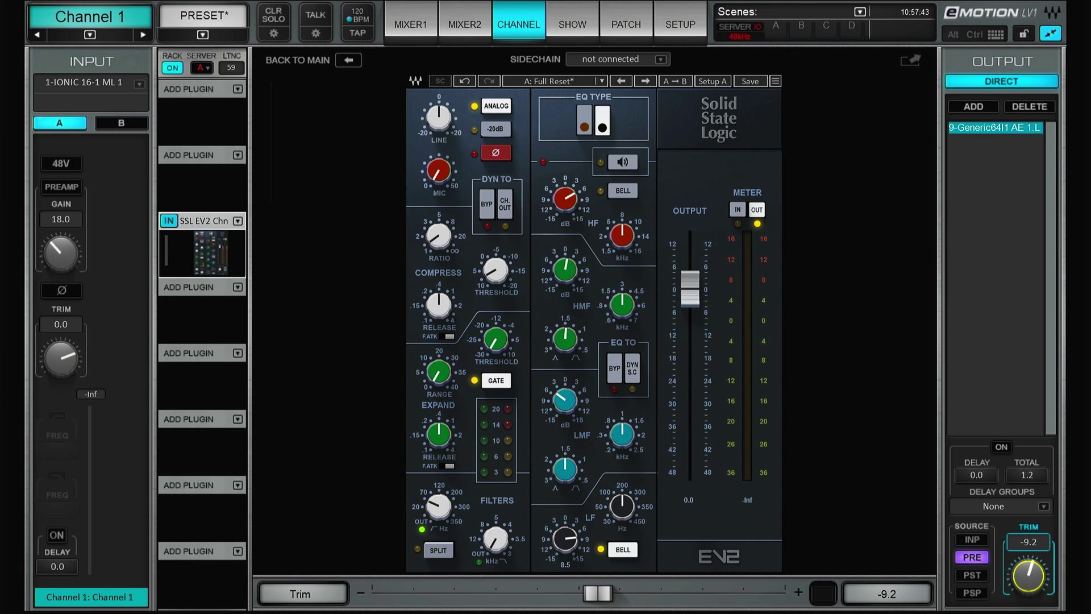
{"action": "scroll", "coordinate": [1029, 575], "scroll_direction": "down", "scroll_amount": 2}
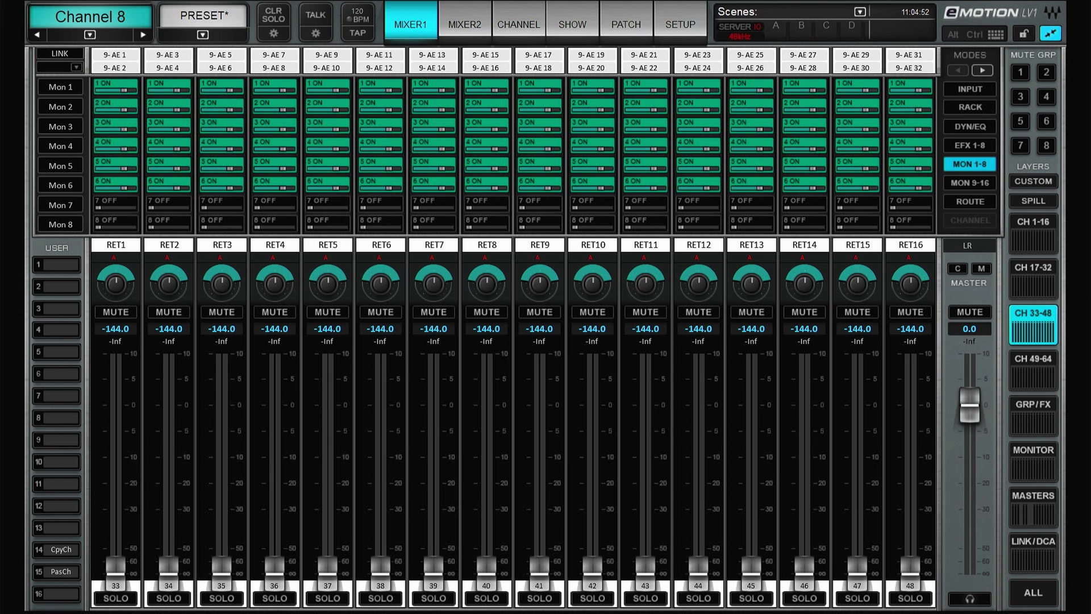
Raise the RET1 return fader to about -2.8 dB.
{"action": "left_click_drag", "start_coordinate": [115, 566], "coordinate": [115, 419]}
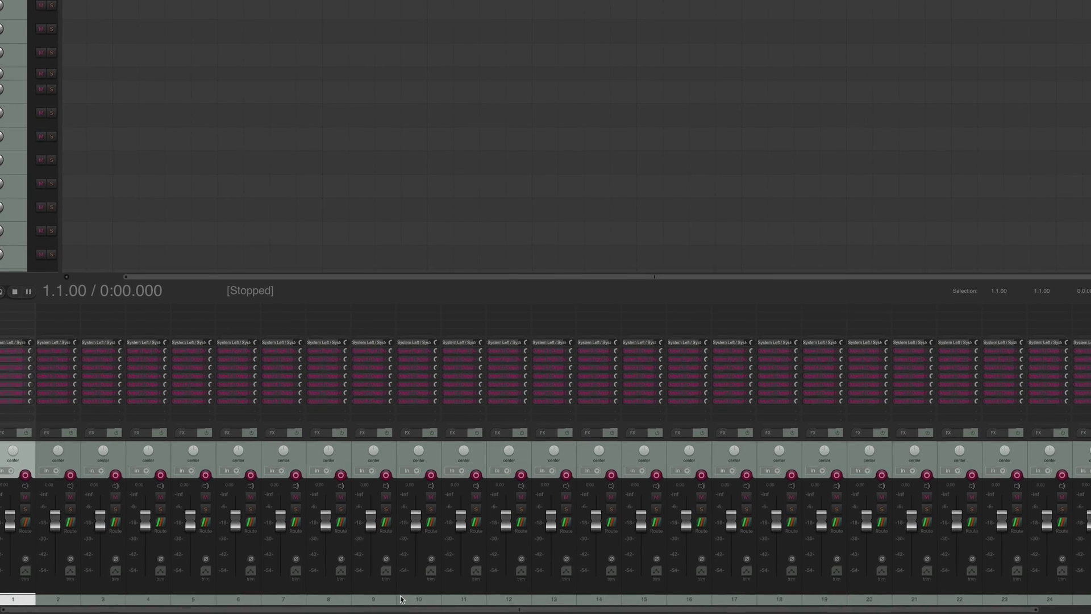
Route tracks 9–11 to System Right and track 12 to Output 3 / Output 4.
{"action": "left_click", "coordinate": [387, 594]}
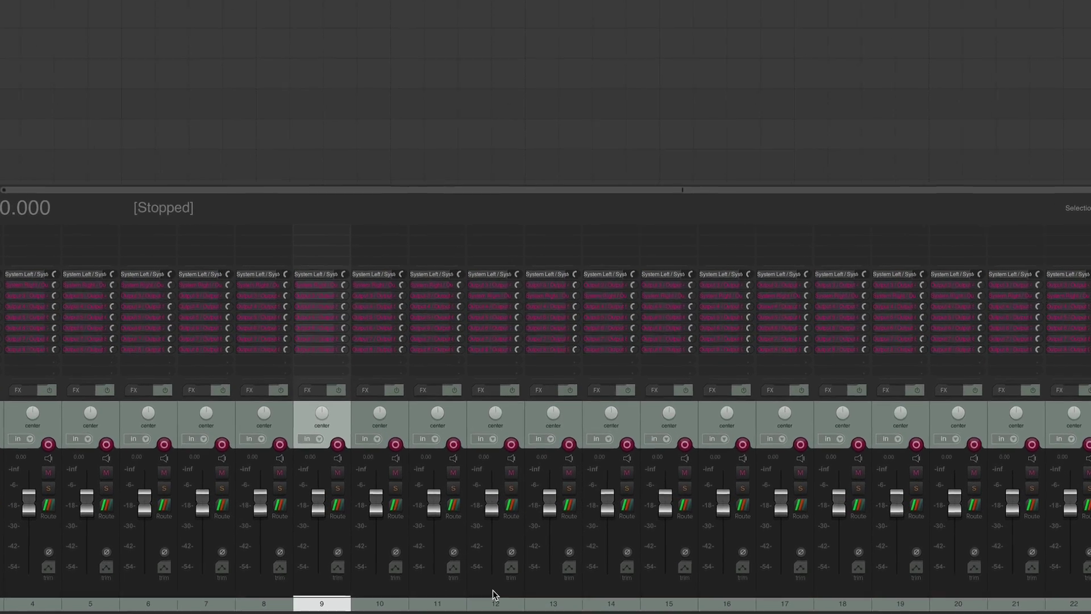
{"action": "left_click", "coordinate": [499, 601], "text": "shift"}
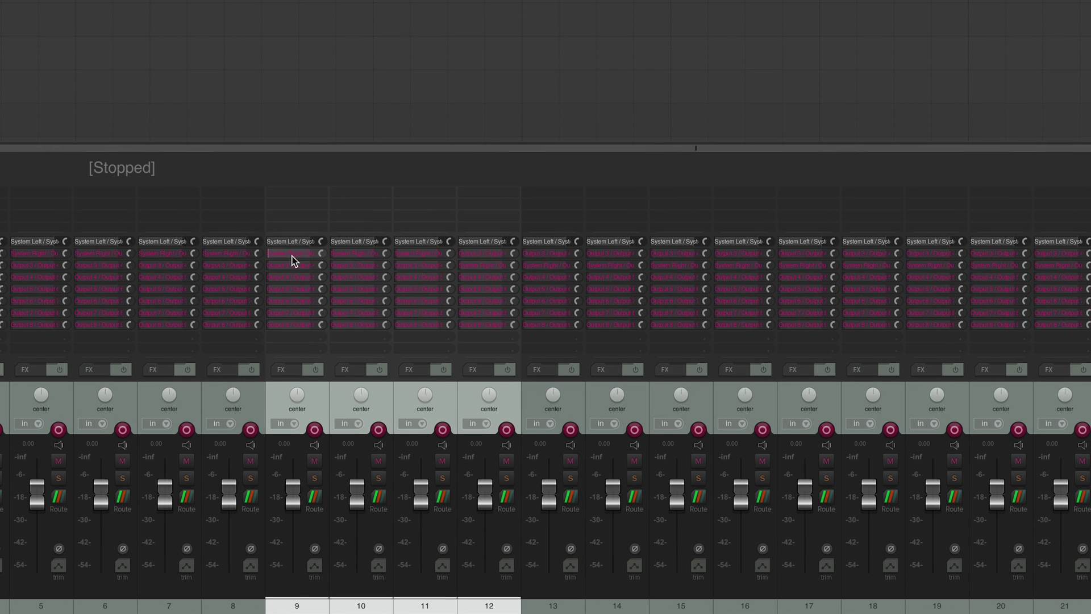
{"action": "left_click", "coordinate": [293, 255]}
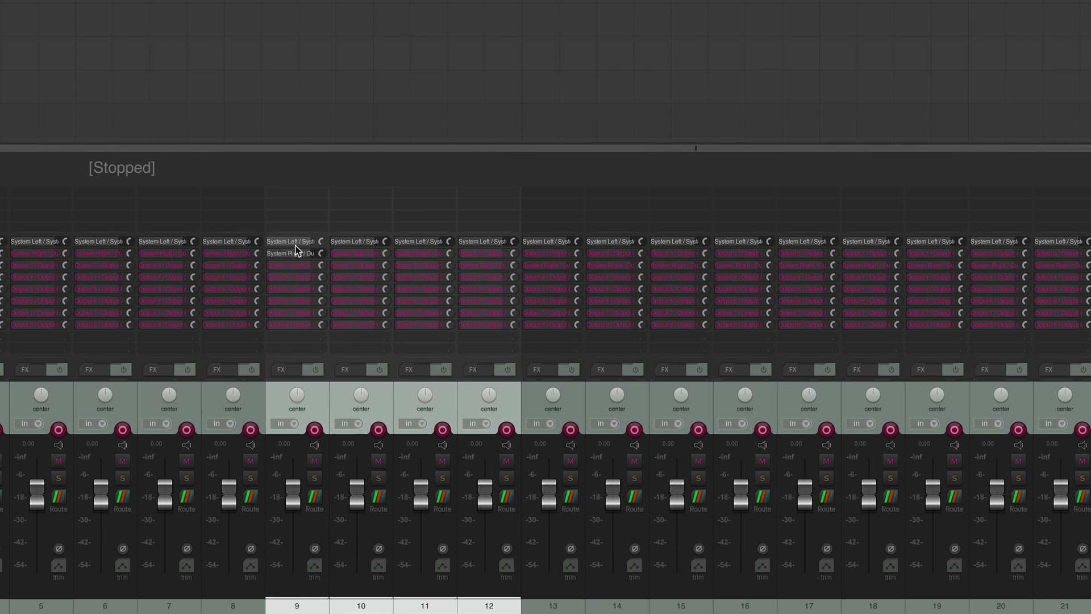
{"action": "left_click", "coordinate": [359, 254]}
{"action": "left_click", "coordinate": [419, 253]}
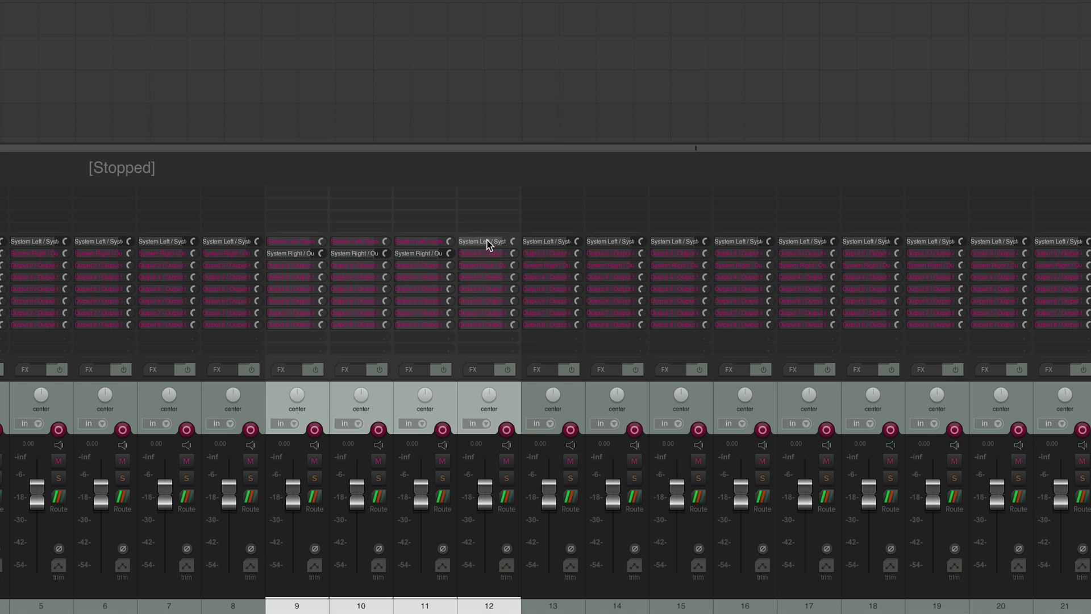
{"action": "left_click", "coordinate": [482, 254]}
Switch track 13's output to System Right and turn off track 14's System Left.
{"action": "left_click", "coordinate": [554, 606]}
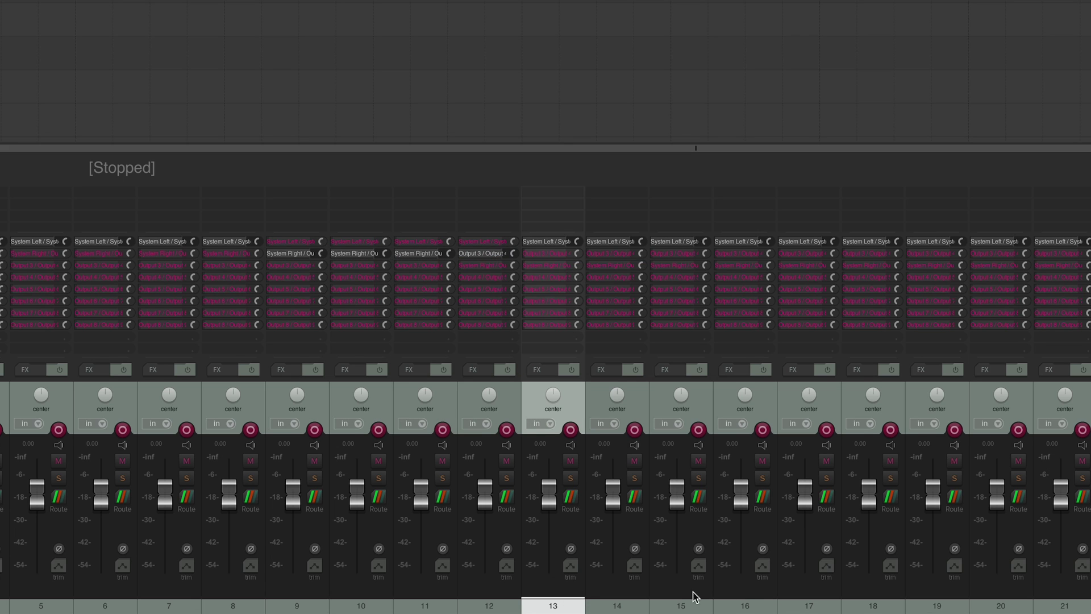
{"action": "left_click", "coordinate": [723, 600], "text": "shift"}
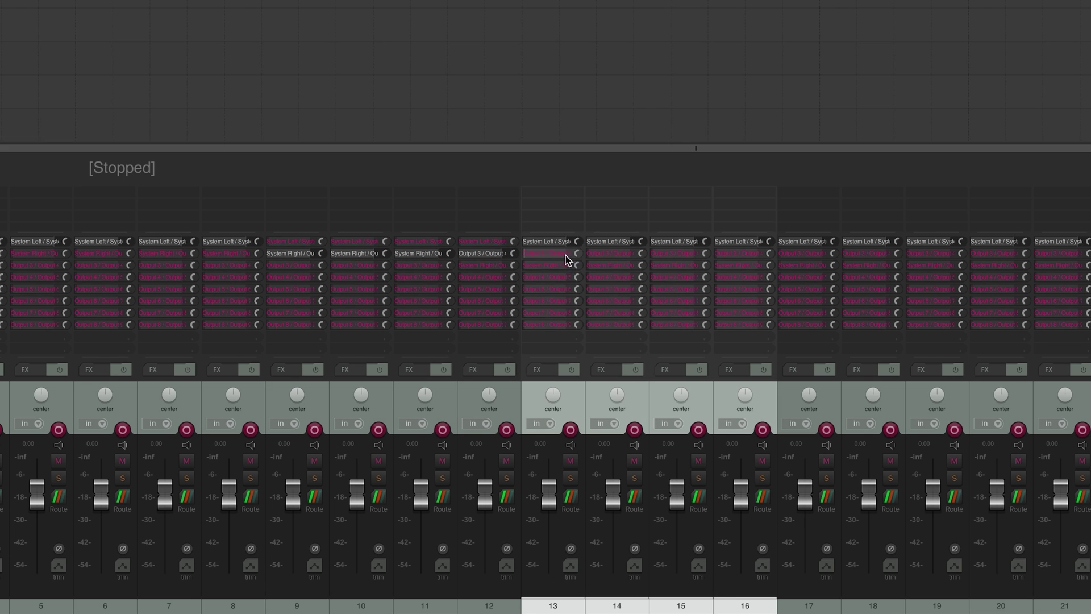
{"action": "left_click", "coordinate": [551, 265]}
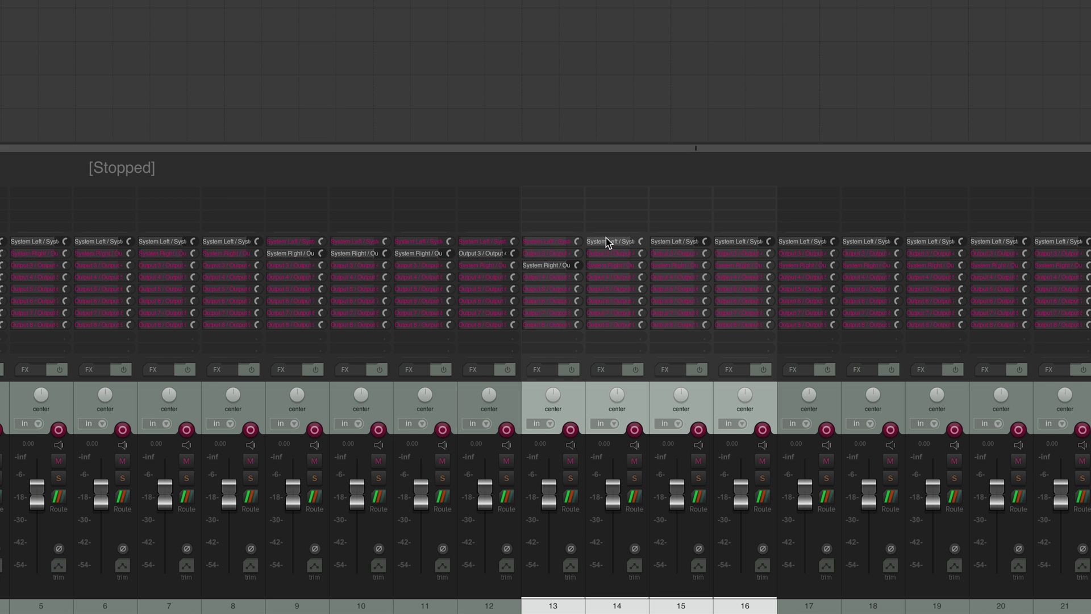
{"action": "left_click", "coordinate": [612, 253]}
{"action": "left_click", "coordinate": [619, 268]}
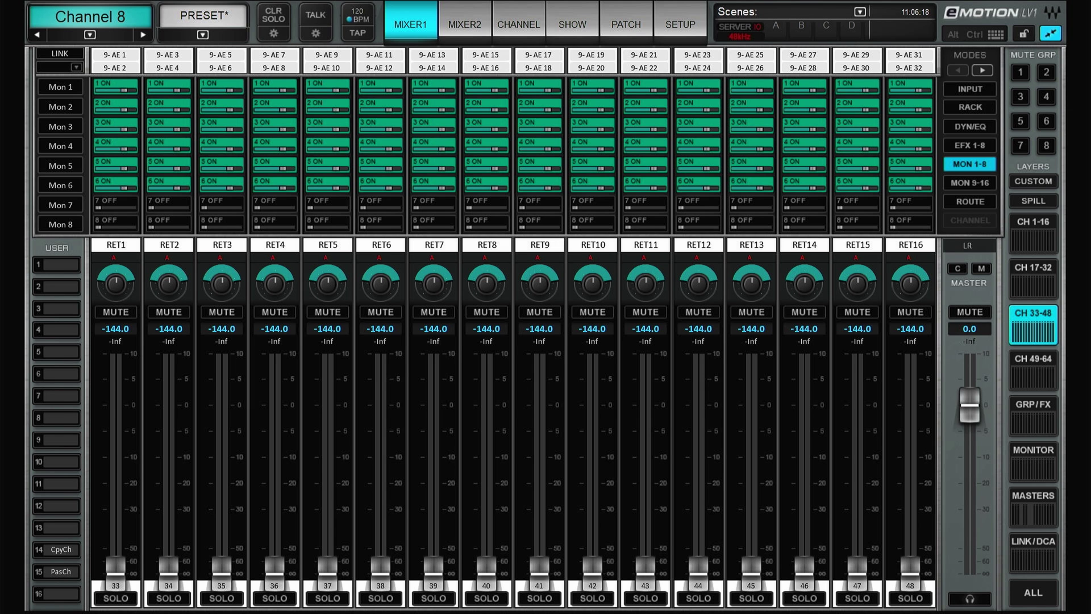